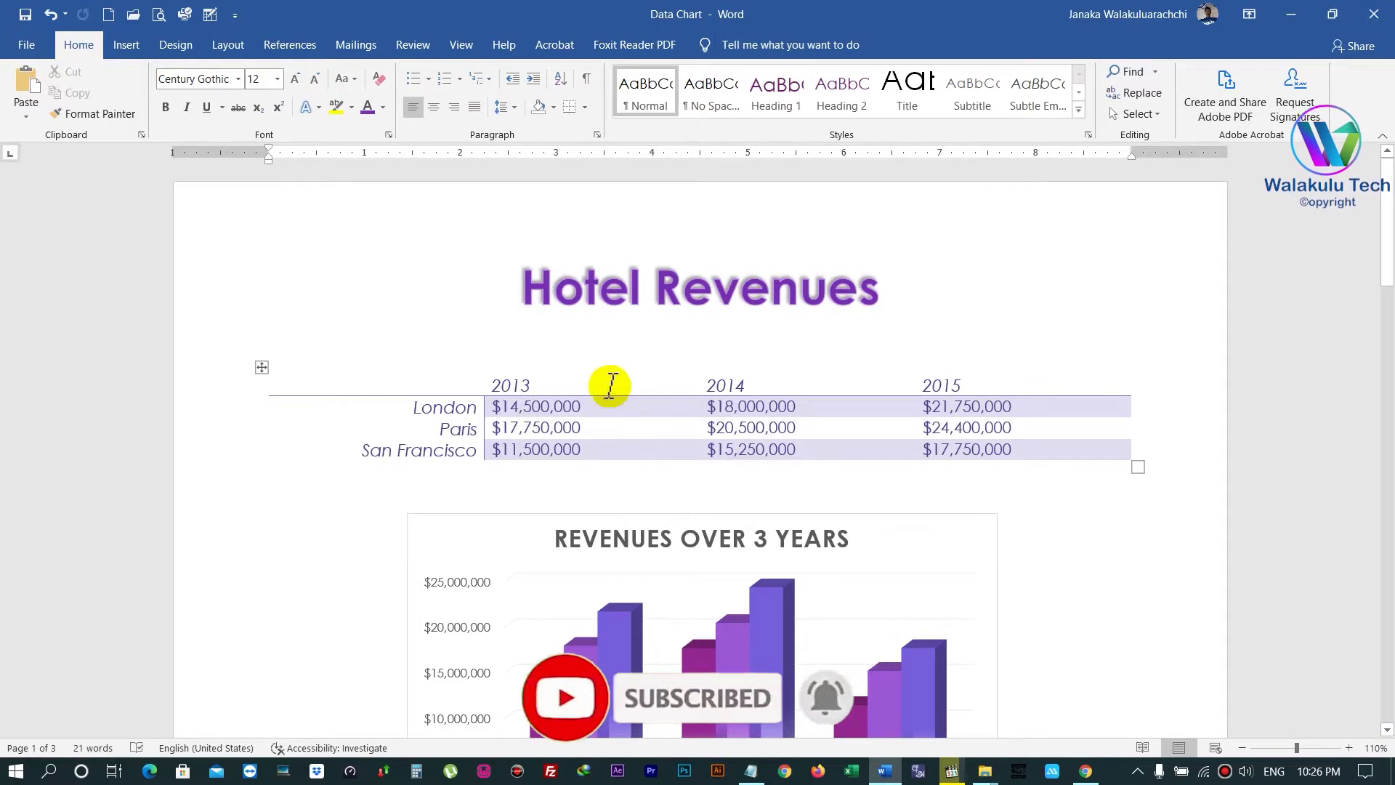
# Step: Open the Hotel Revenues document's page header for editing and bring up the Screenshot choices
pyautogui.click(629, 343)
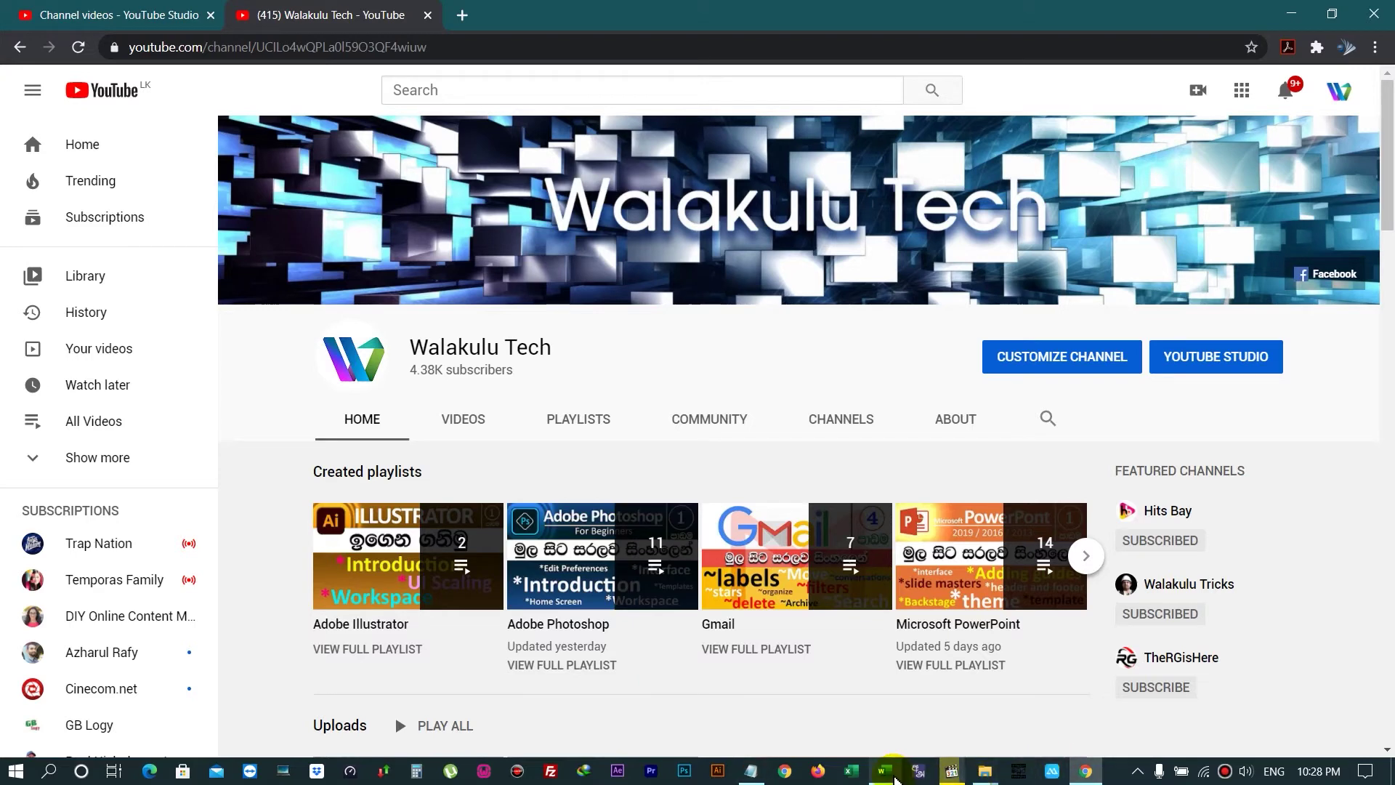
pyautogui.click(894, 774)
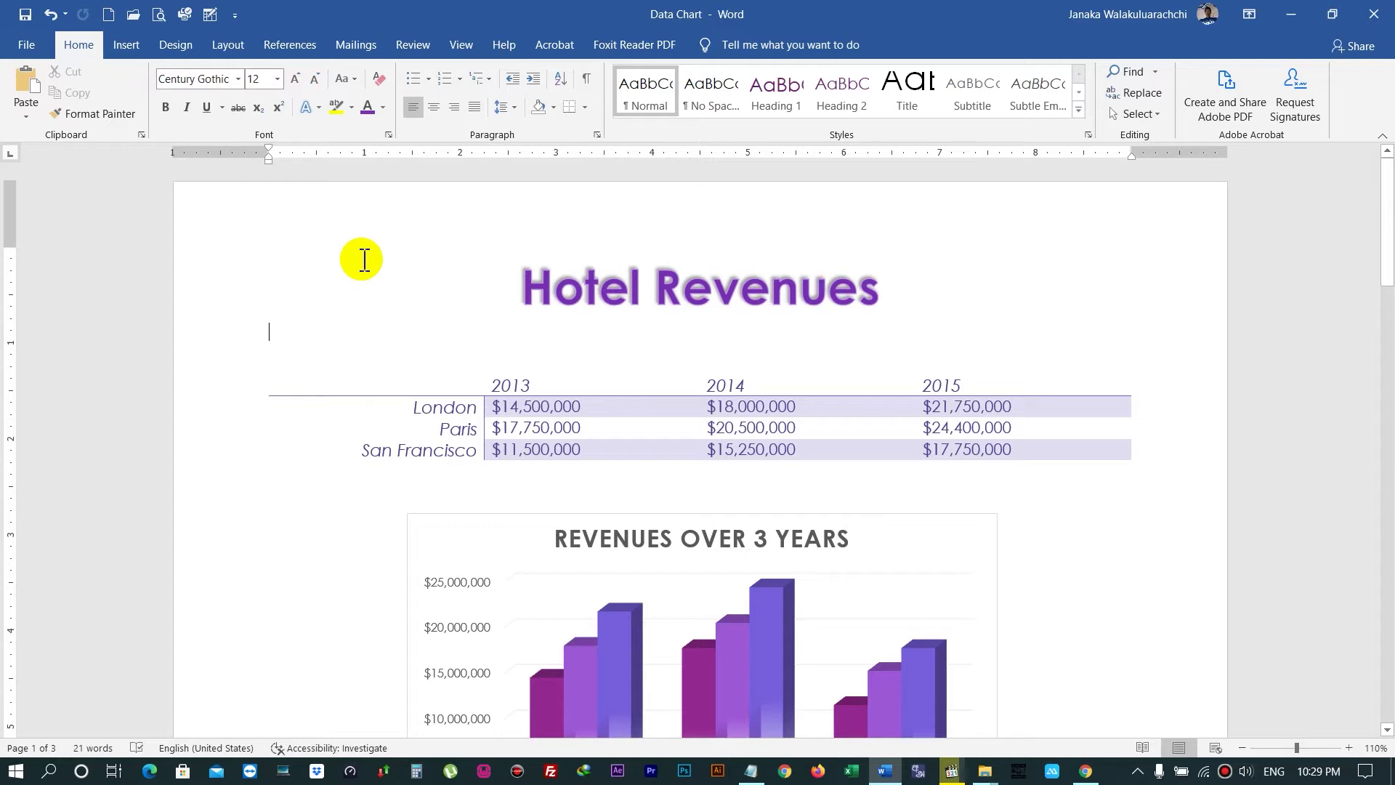
pyautogui.doubleClick(283, 224)
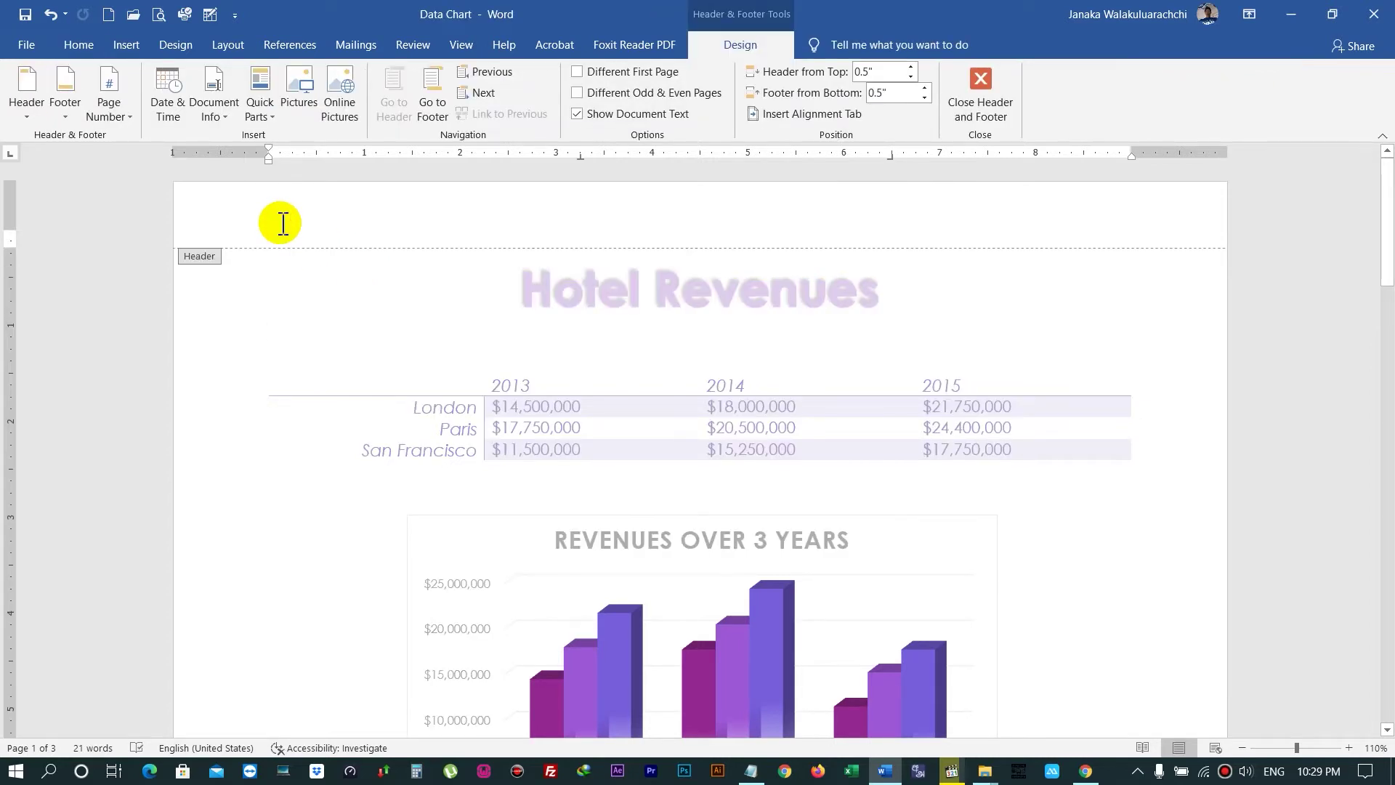
pyautogui.click(128, 47)
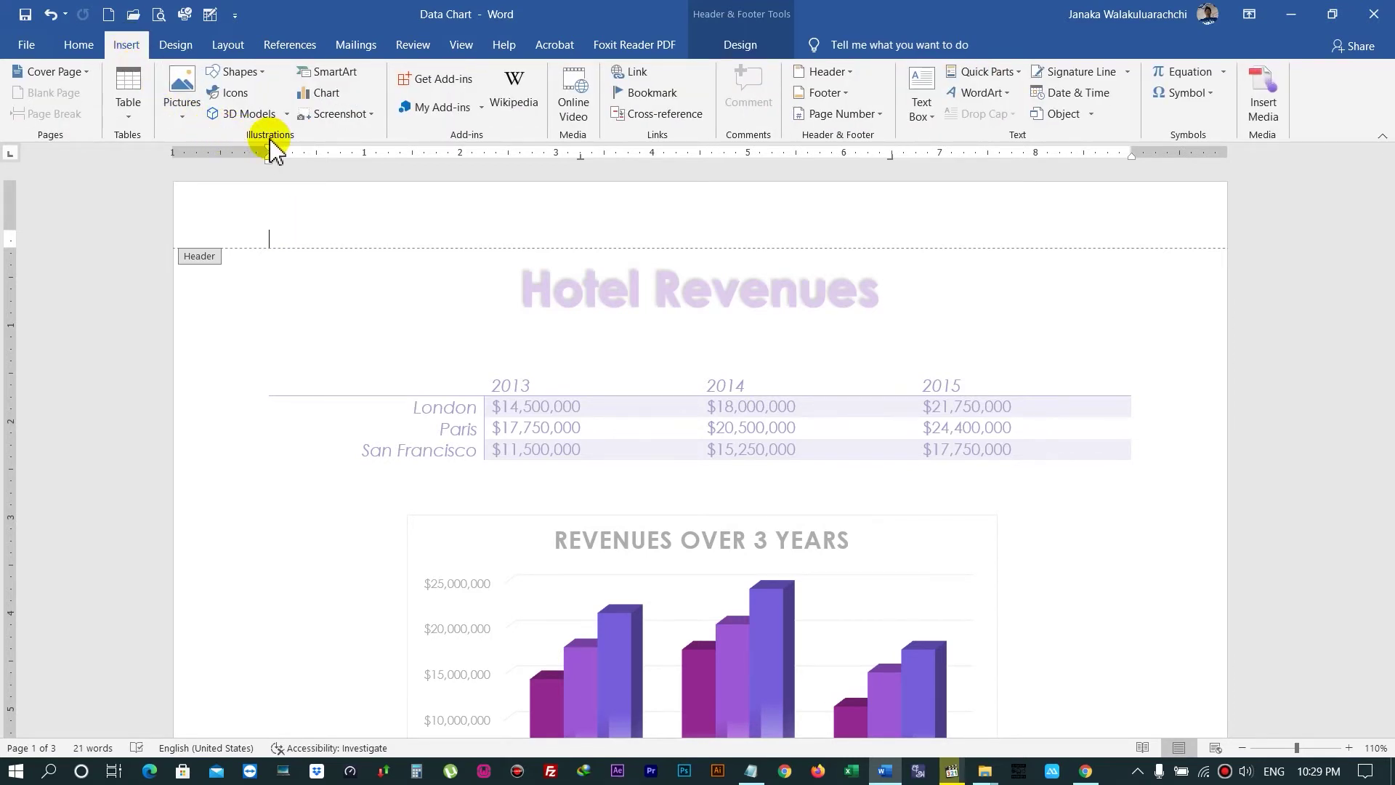
pyautogui.click(372, 115)
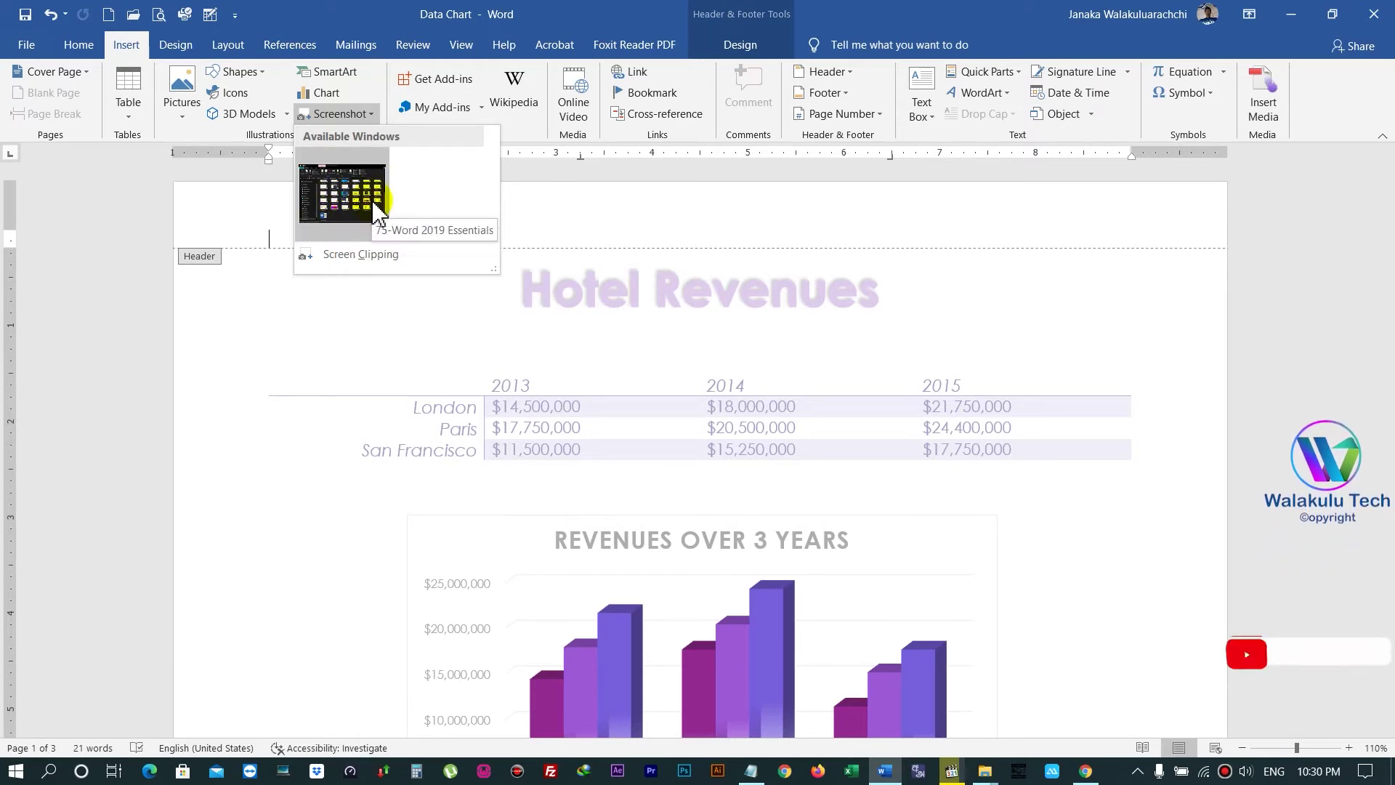
# Step: Screen-clip the Walakulu Tech logo and channel name from YouTube into the header
pyautogui.click(378, 253)
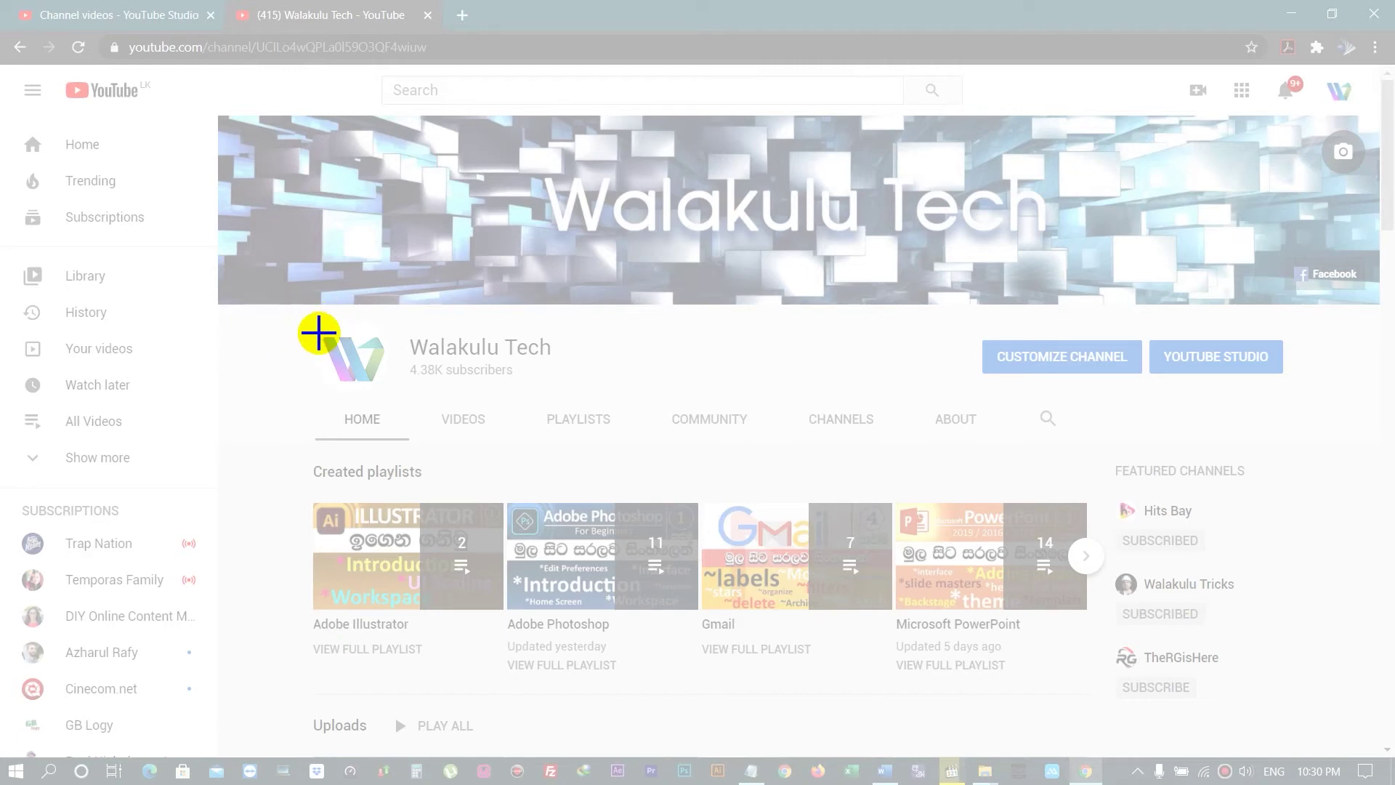
pyautogui.moveTo(319, 332); pyautogui.dragTo(455, 381)
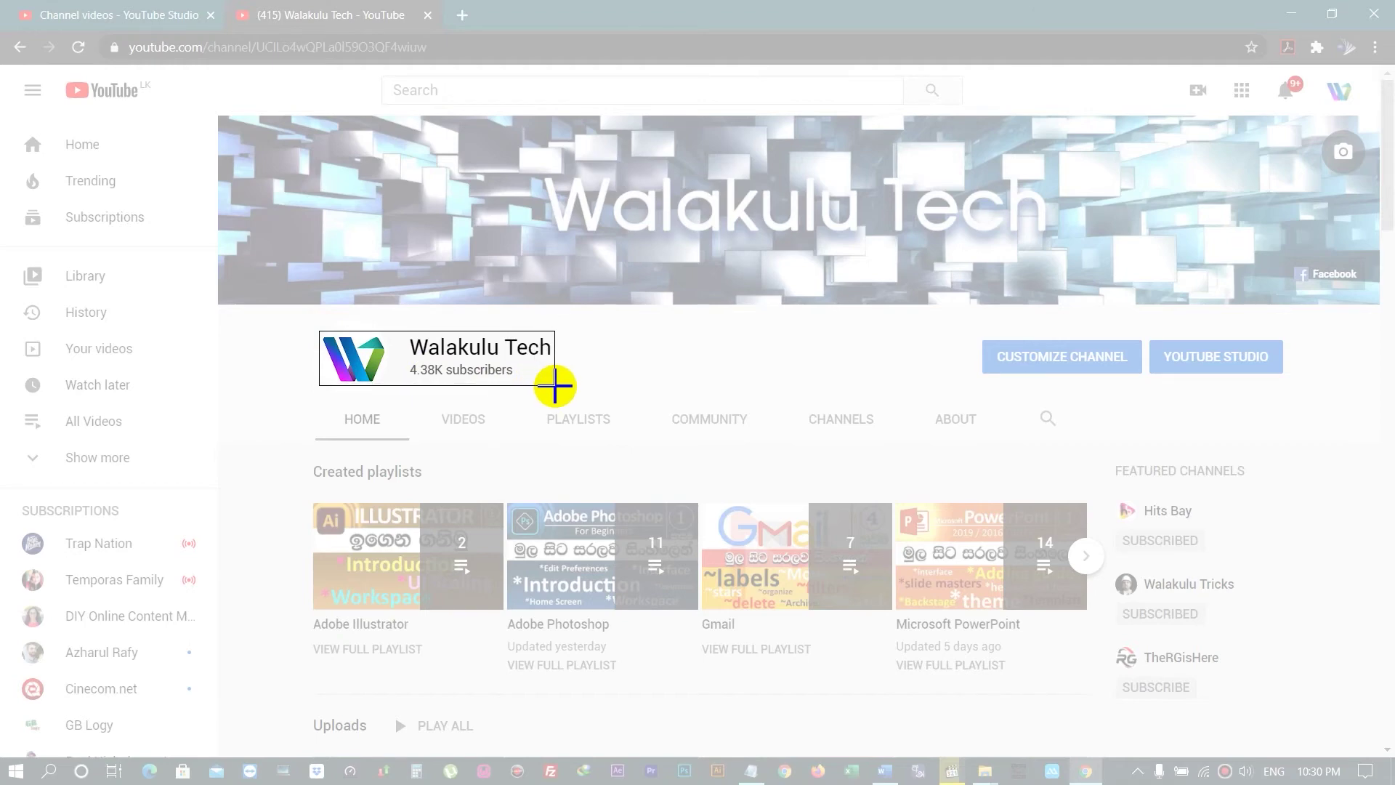
pyautogui.moveTo(556, 387); pyautogui.dragTo(555, 387)
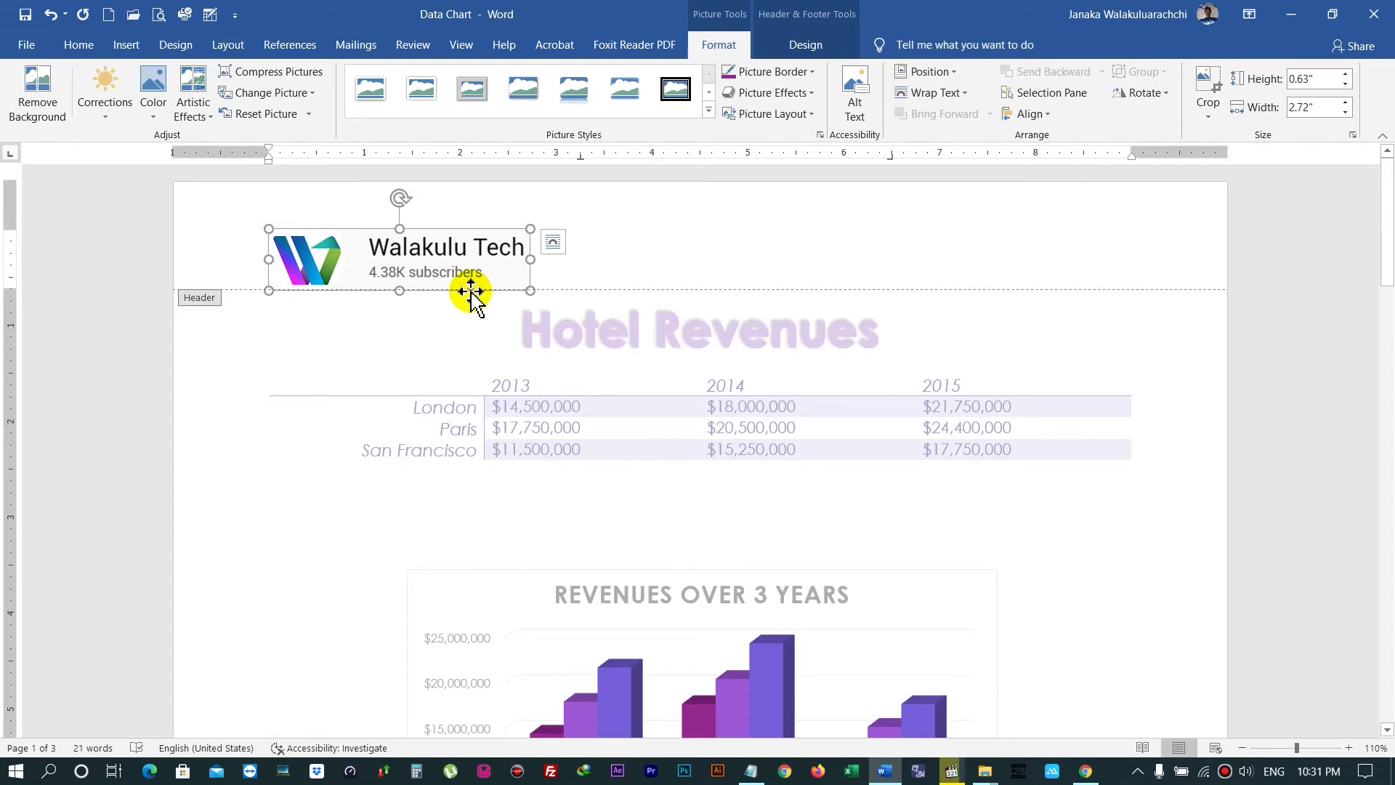
# Step: Resize the header logo picture to about 0.54 inches high by 2.05 inches wide
pyautogui.moveTo(530, 290); pyautogui.dragTo(491, 279)
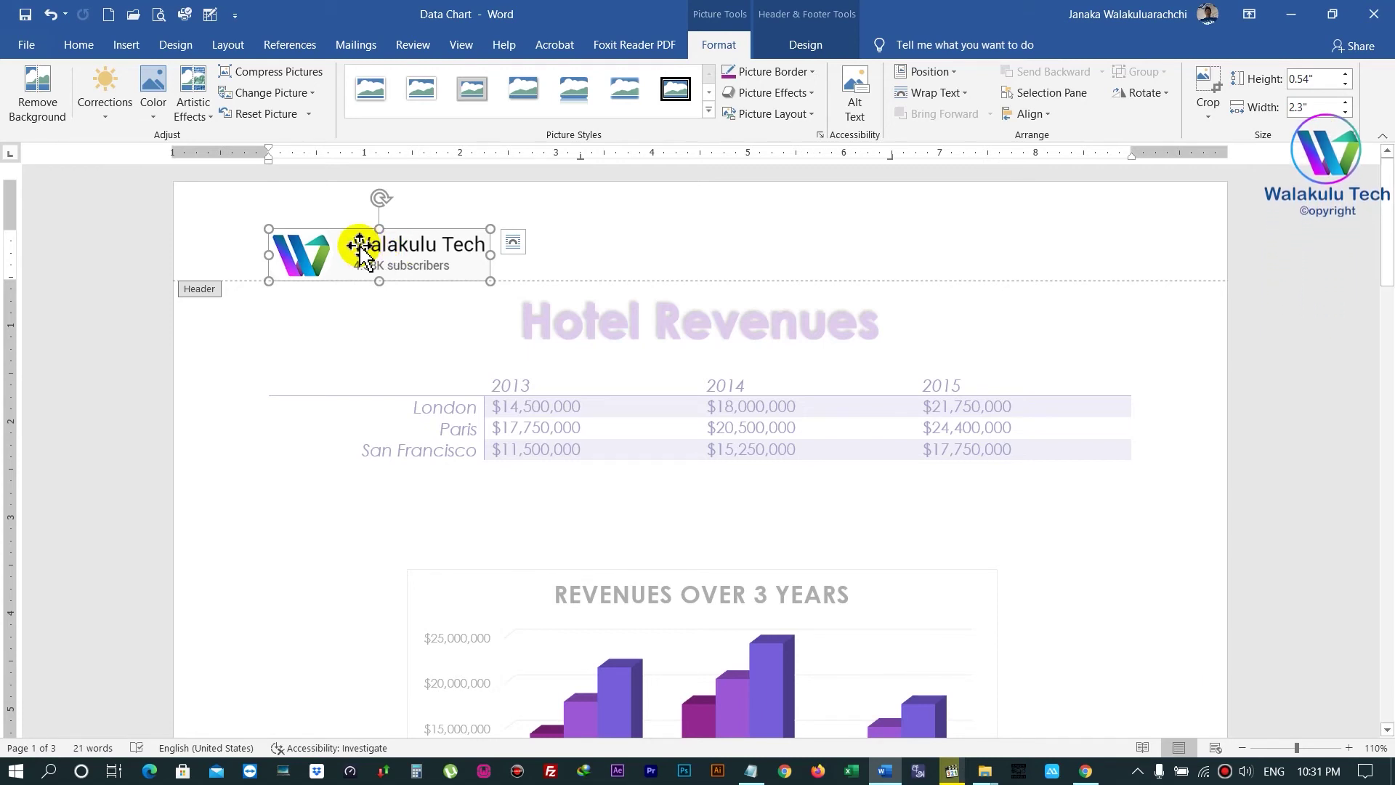
pyautogui.moveTo(490, 255); pyautogui.dragTo(465, 254)
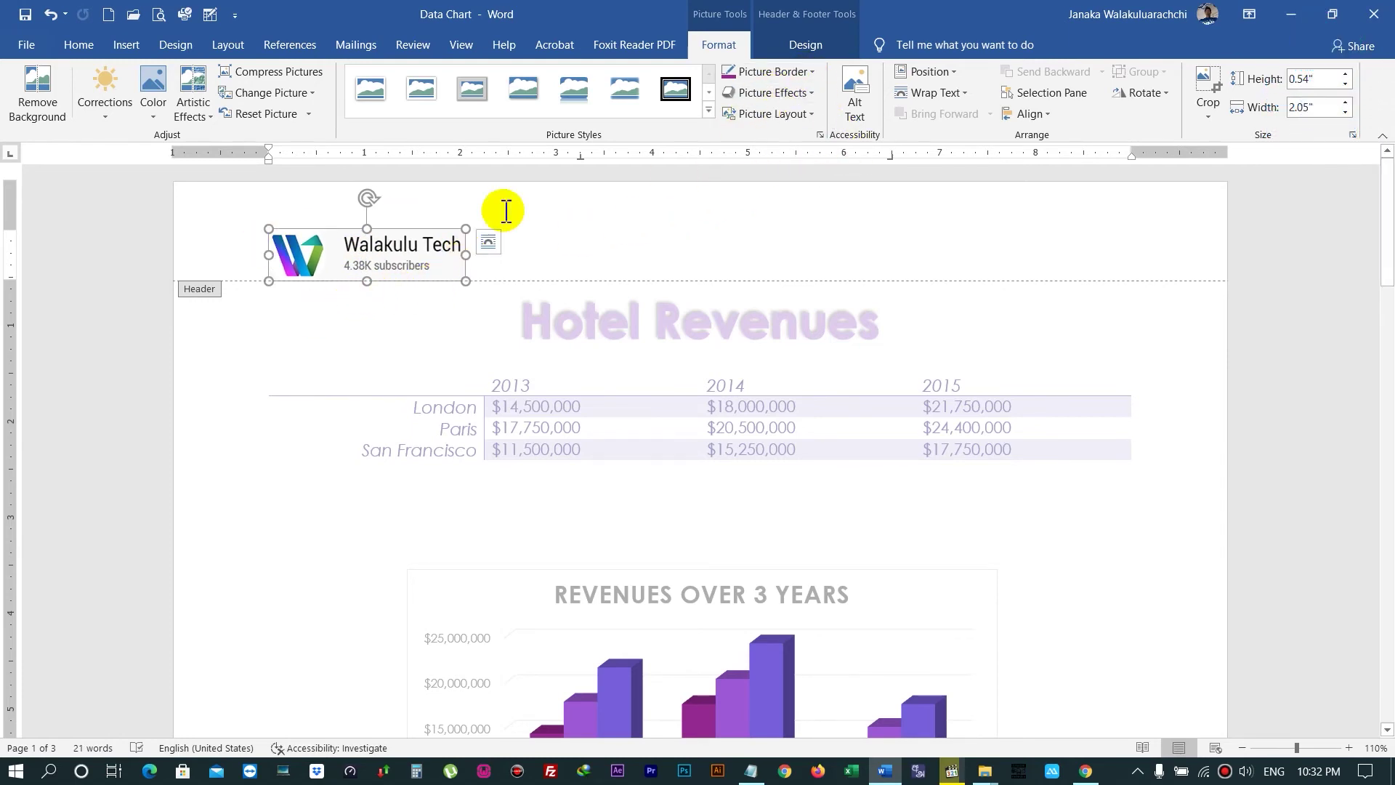
pyautogui.click(803, 45)
# Step: Close the header and check that the logo repeats on pages 2 and 3
pyautogui.click(974, 106)
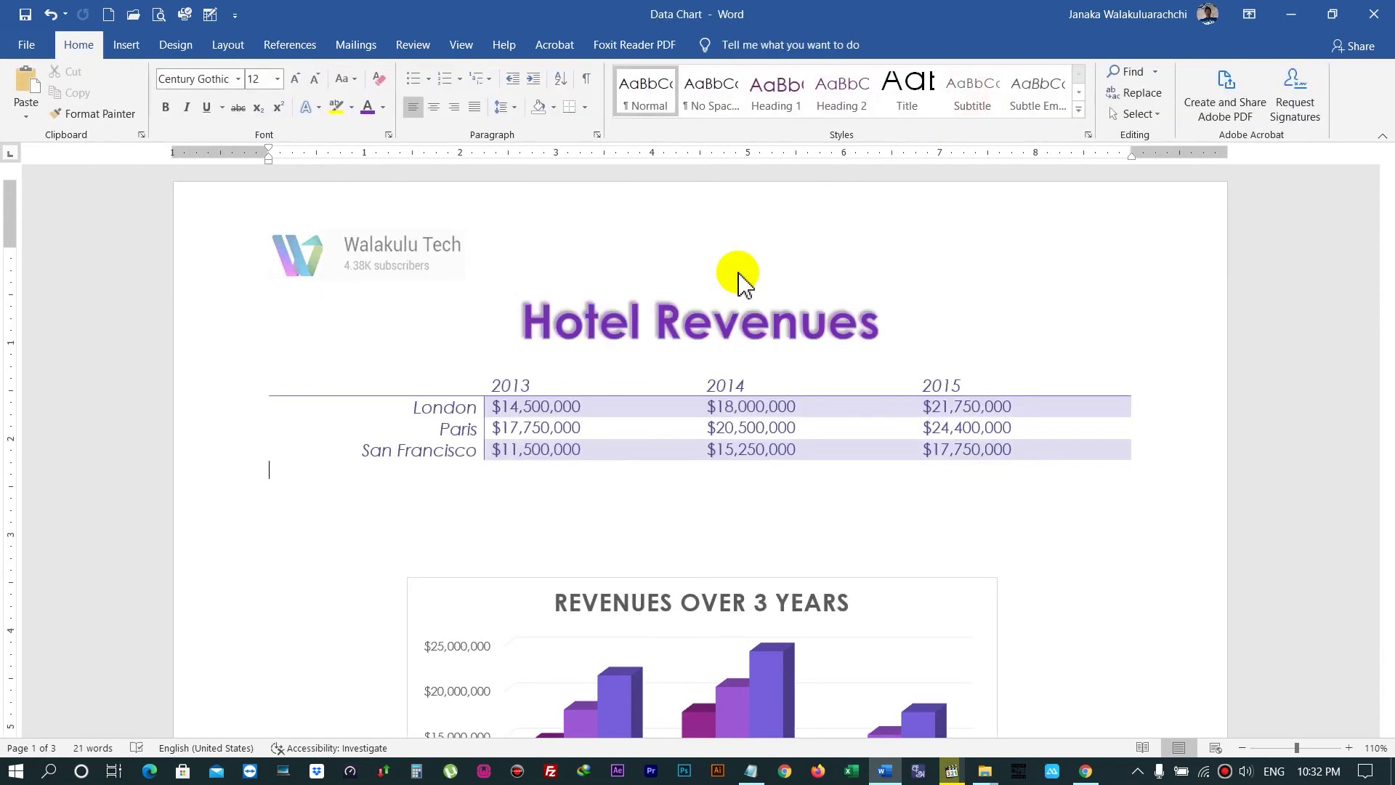
pyautogui.scroll(-10, 471, 425)
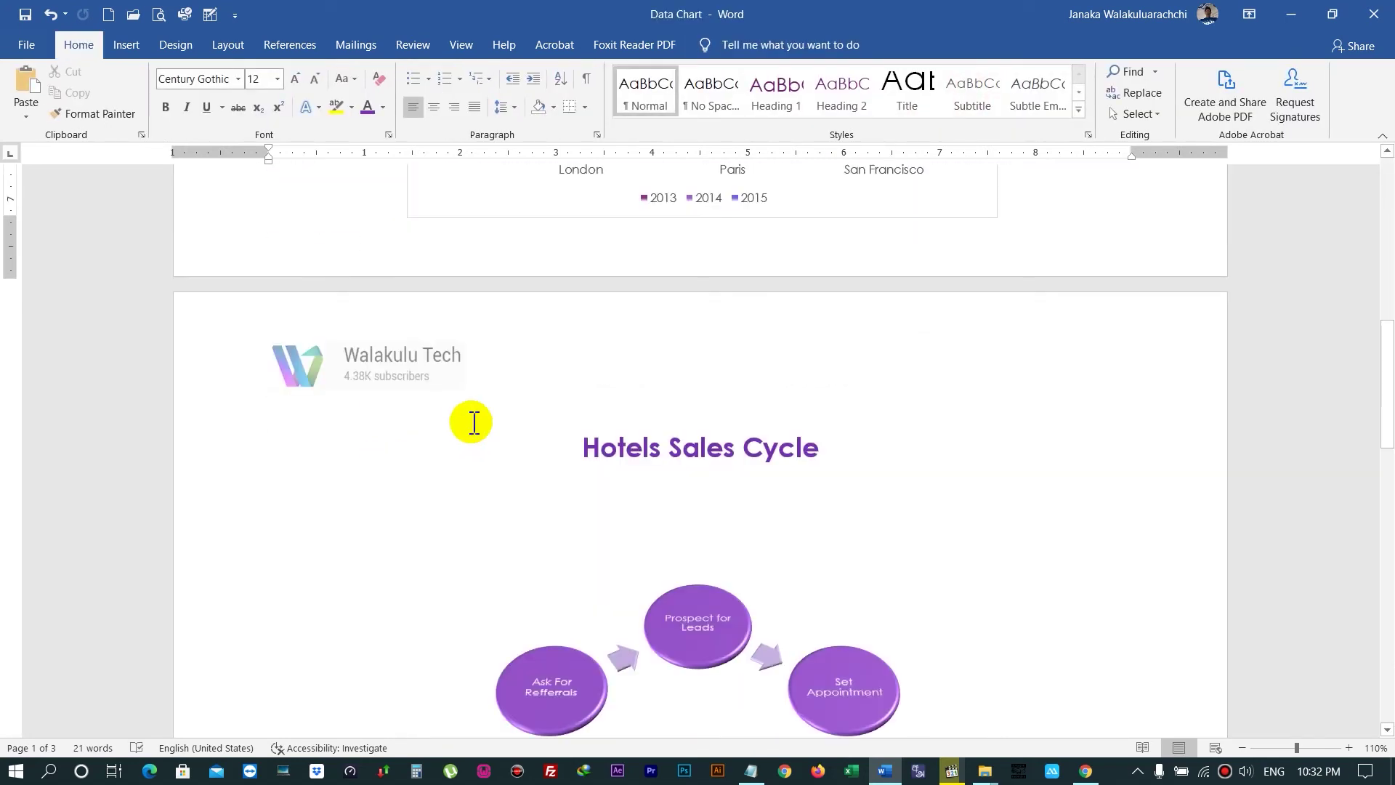
pyautogui.scroll(-3, 474, 423)
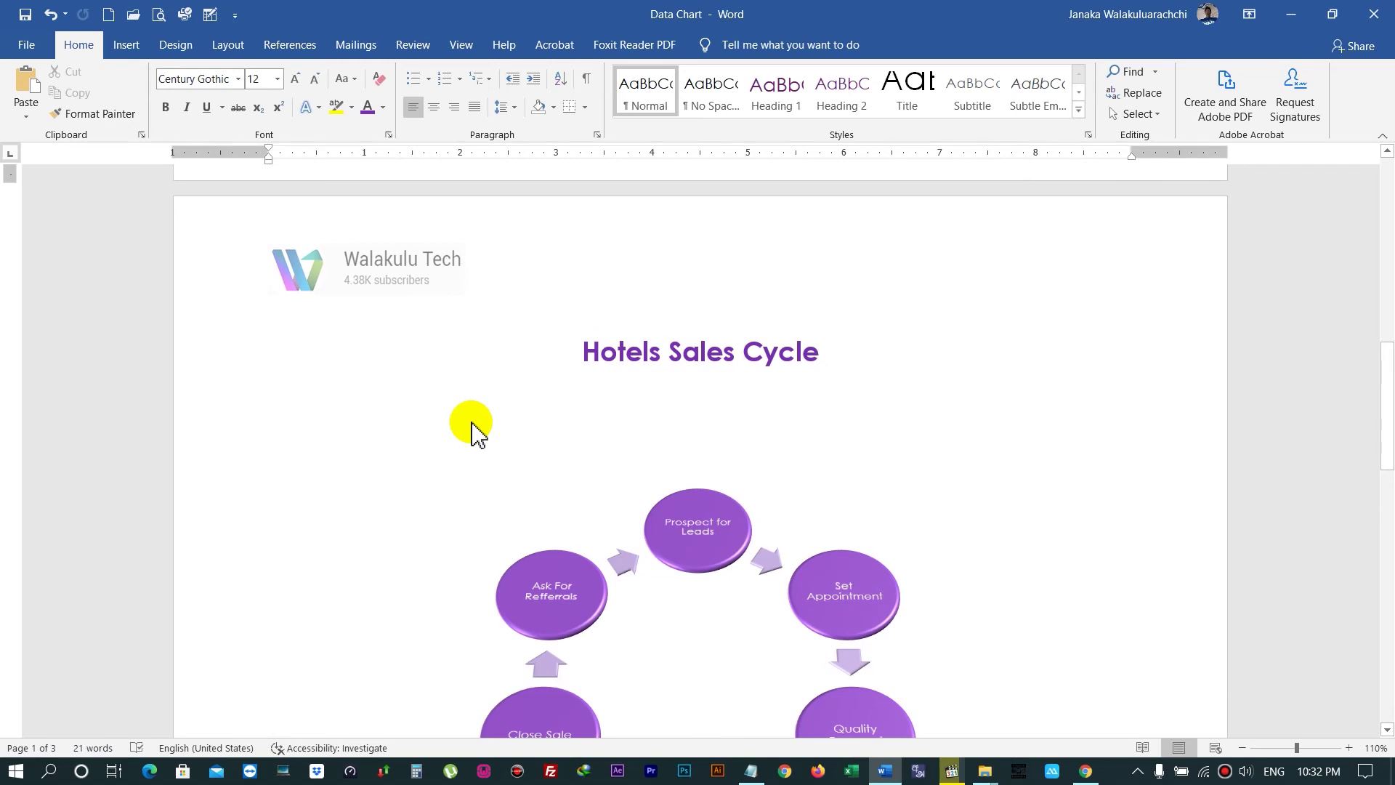
pyautogui.scroll(-1, 471, 425)
pyautogui.scroll(-8, 471, 425)
pyautogui.scroll(-6, 471, 426)
pyautogui.scroll(-4, 471, 425)
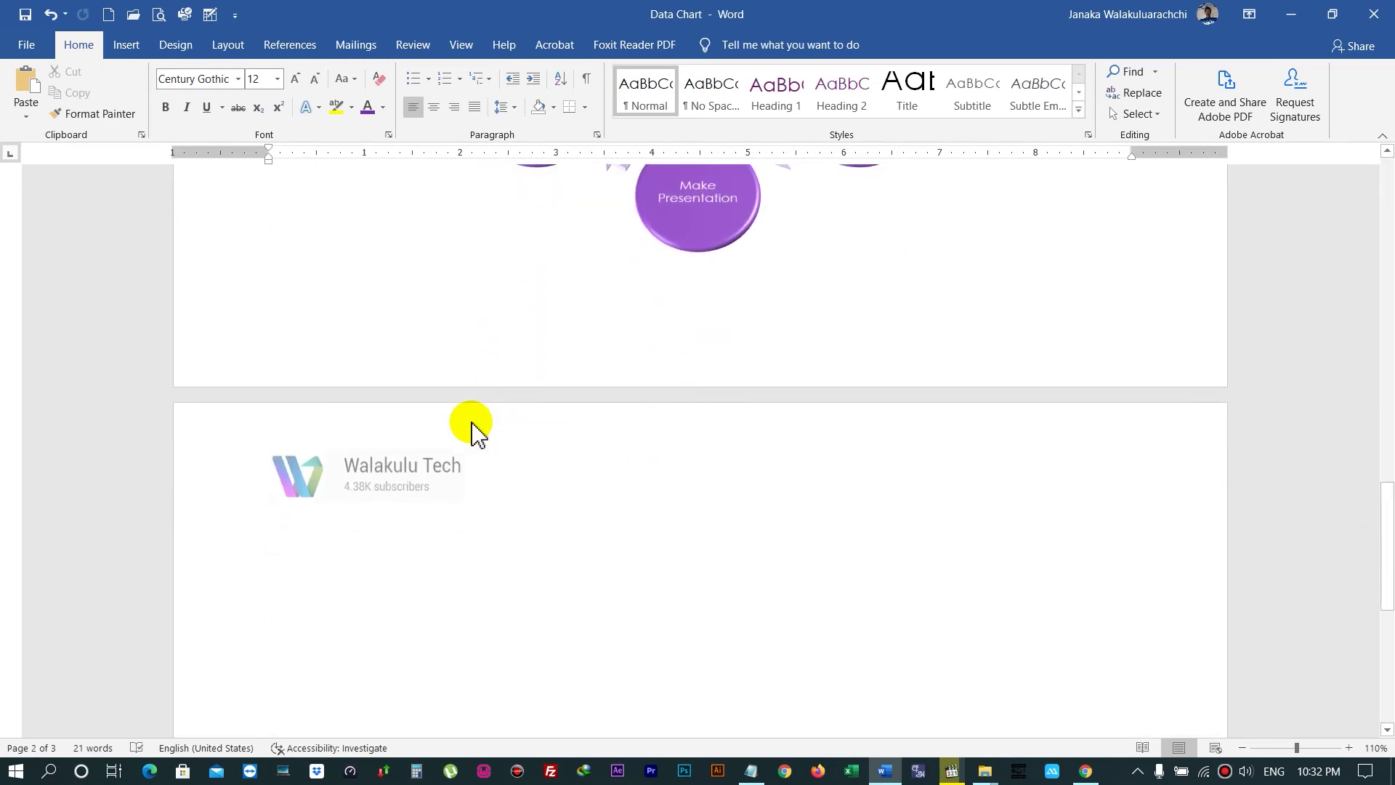